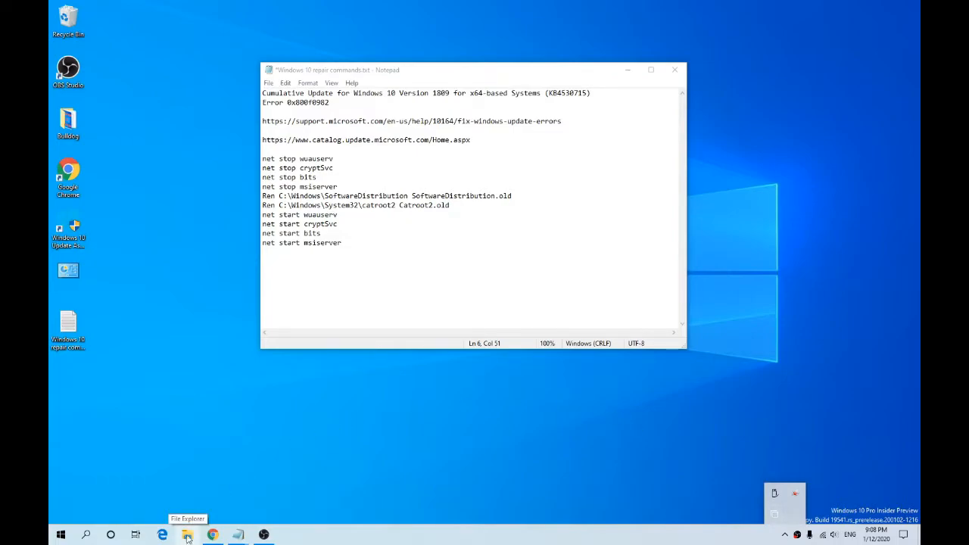
- Review This PC's drives in File Explorer, selecting Local Disk (C:), then close it
left_click(187, 536)
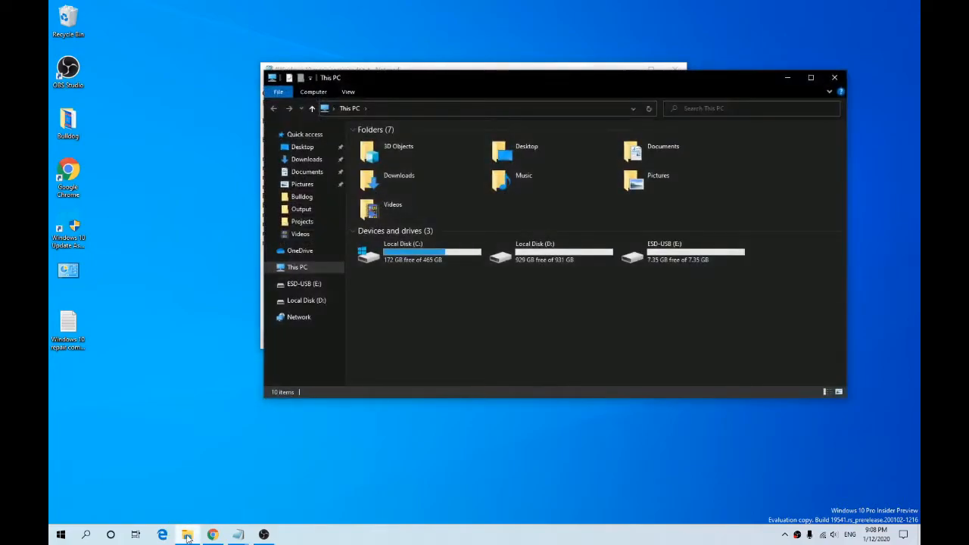
left_click(297, 267)
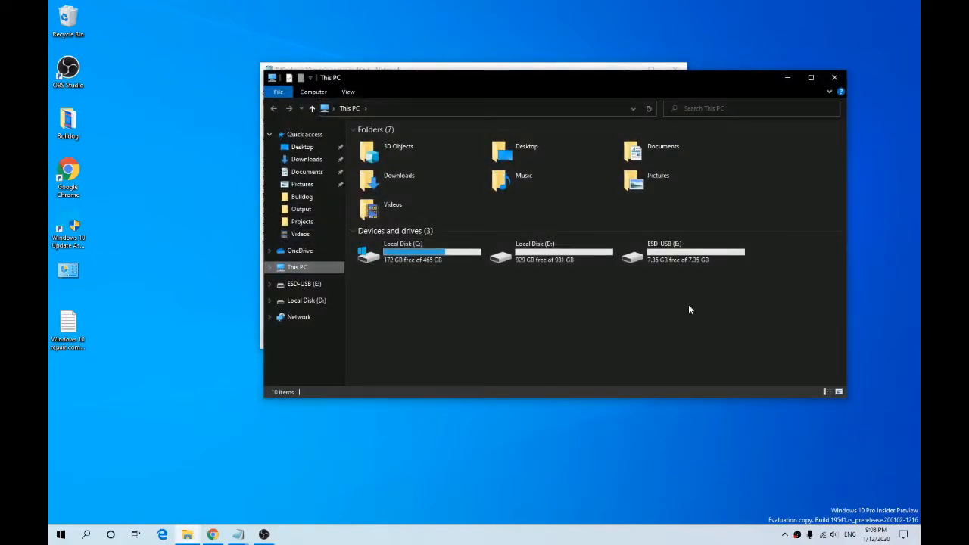
left_click_drag(697, 308, 437, 278)
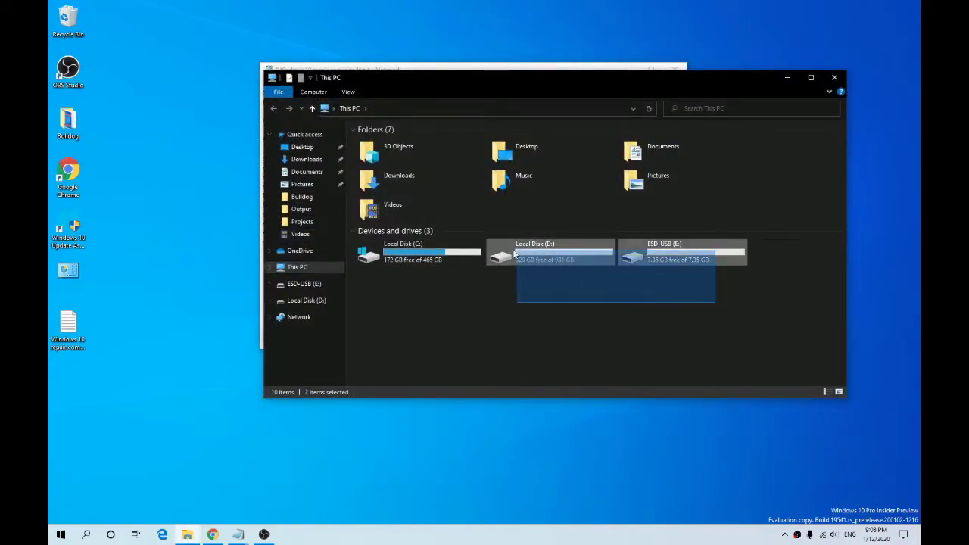
left_click(437, 287)
left_click(418, 256)
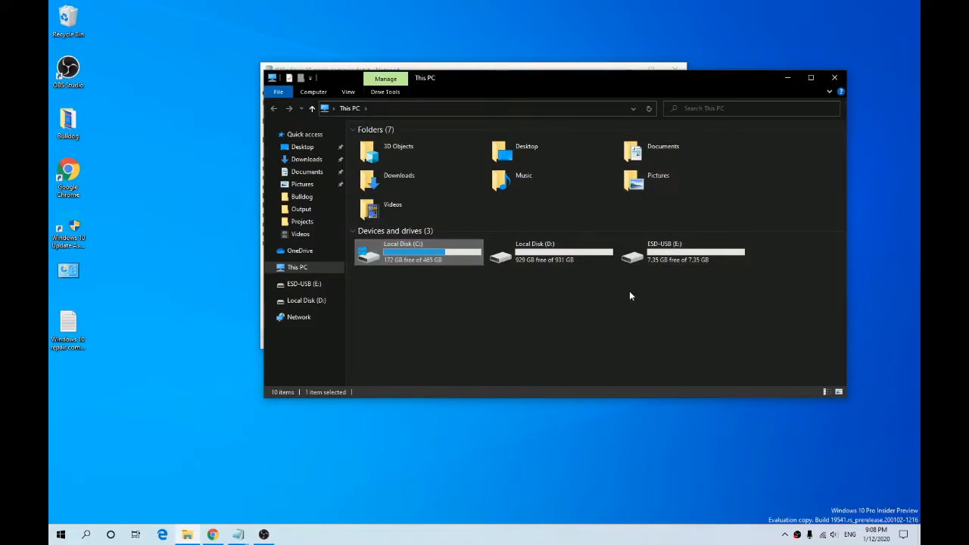
left_click(836, 79)
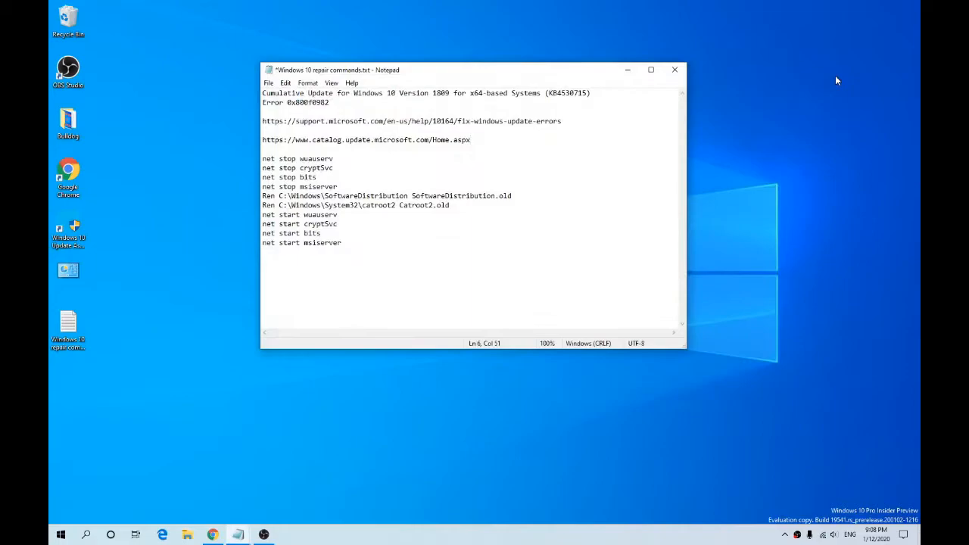
- Copy the support page address from the Notepad notes and launch Chrome
mouse_move(562, 122)
left_mouse_down()
mouse_move(270, 120)
mouse_move(562, 121)
left_mouse_up()
right_click(562, 122)
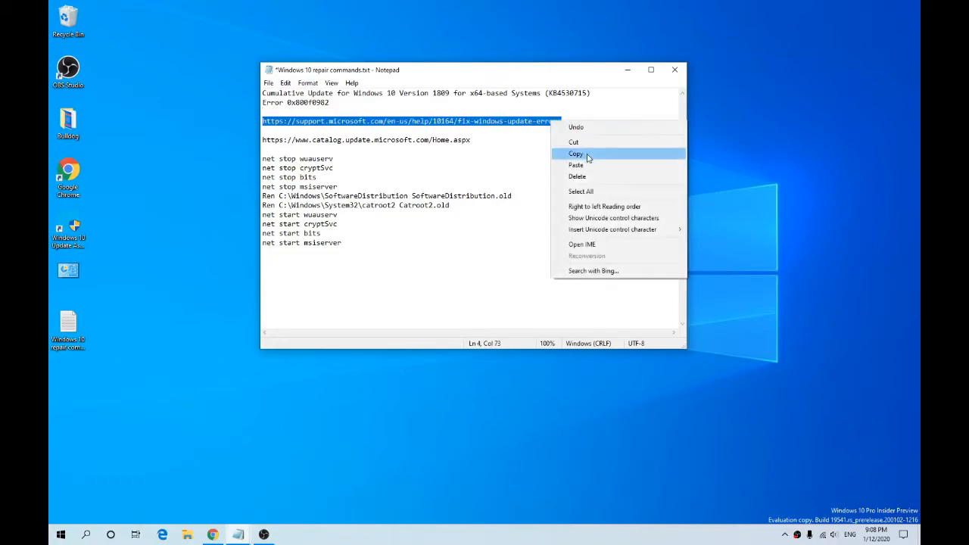
left_click(576, 154)
double_click(71, 167)
- Load the Fix Windows Update errors page maximized and choose Windows 10 as the version
key("ctrl+v")
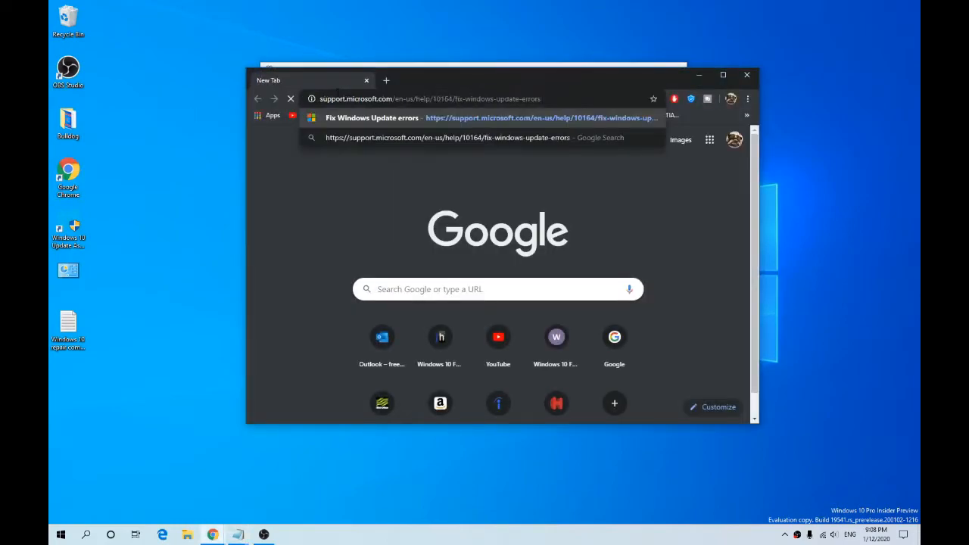
key("Return")
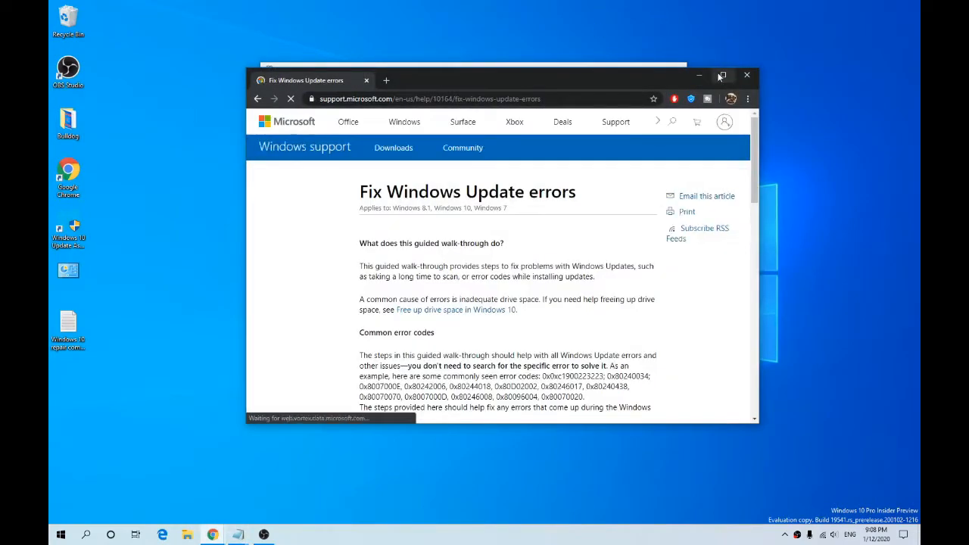
double_click(718, 72)
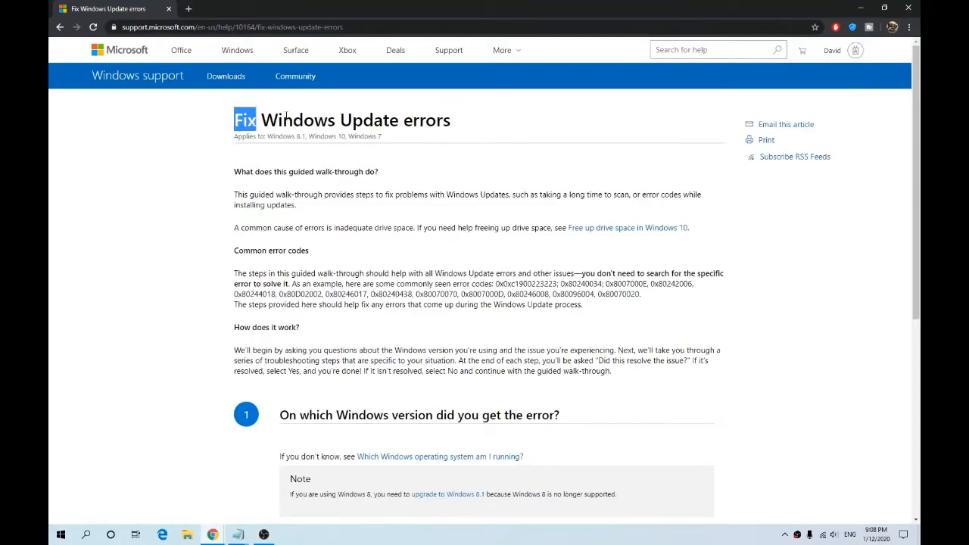
left_click_drag(235, 113, 454, 140)
scroll(455, 201, "down", 3)
scroll(454, 201, "down", 1)
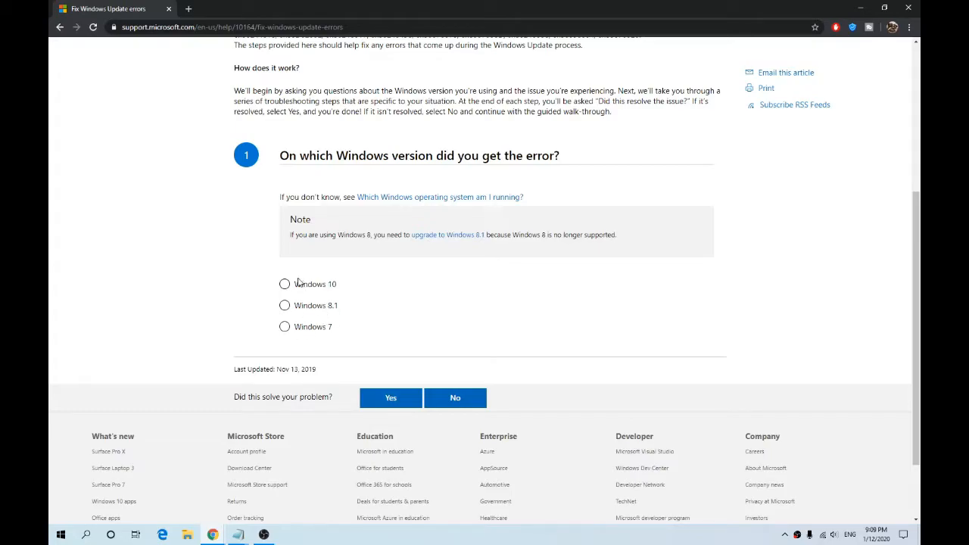
left_click(299, 286)
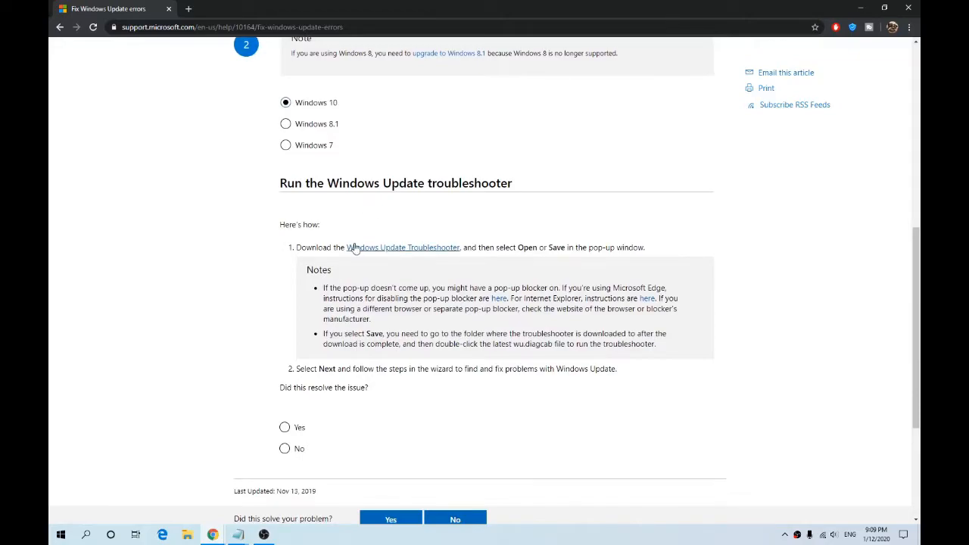
- Download the Windows Update Troubleshooter .diagcab and start the Windows Update diagnosis
left_click(420, 254)
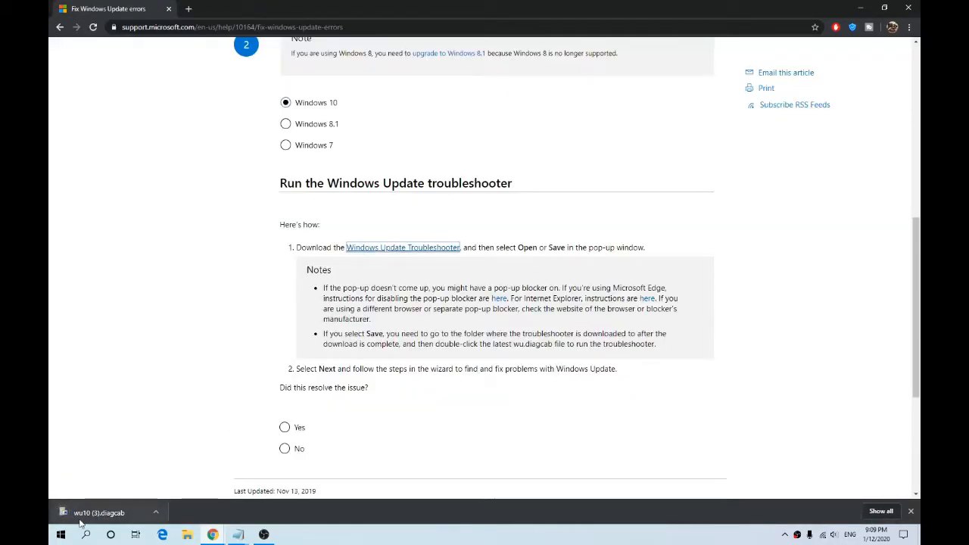
left_click(122, 515)
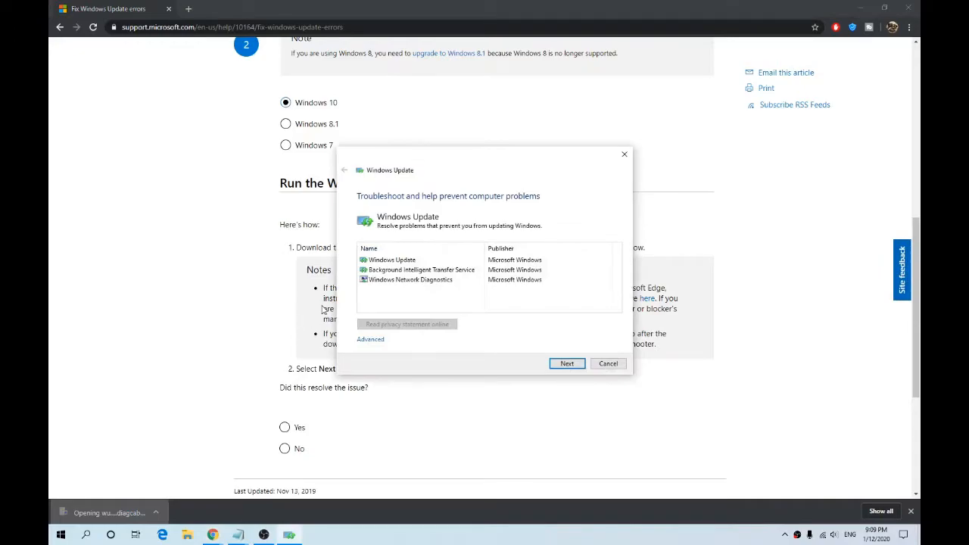
left_click(393, 260)
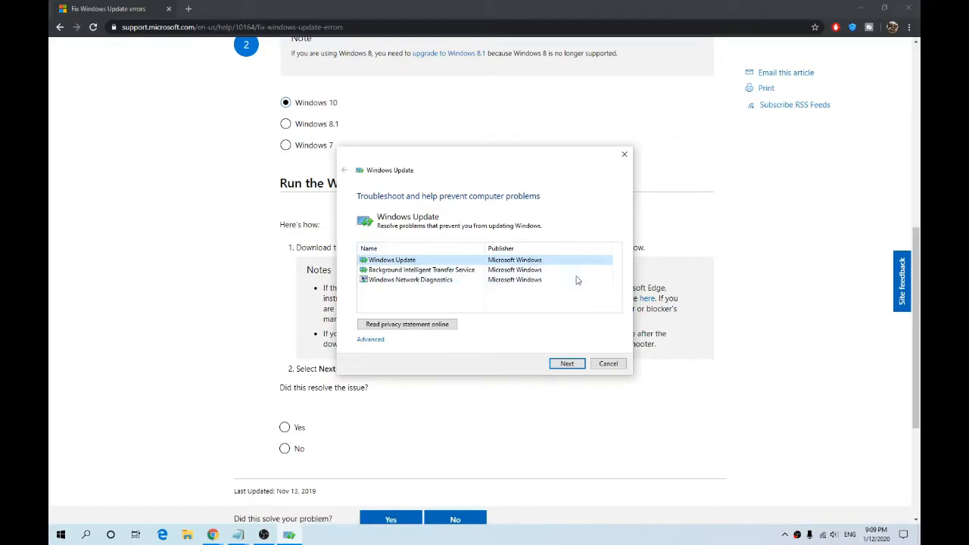
left_click(568, 364)
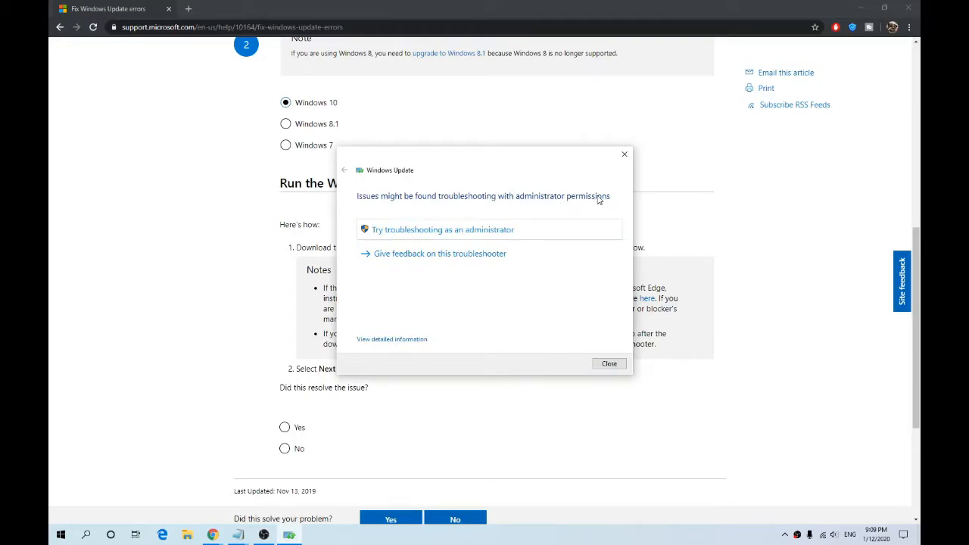
- Rerun the Windows Update diagnosis with administrator permissions
left_click(485, 231)
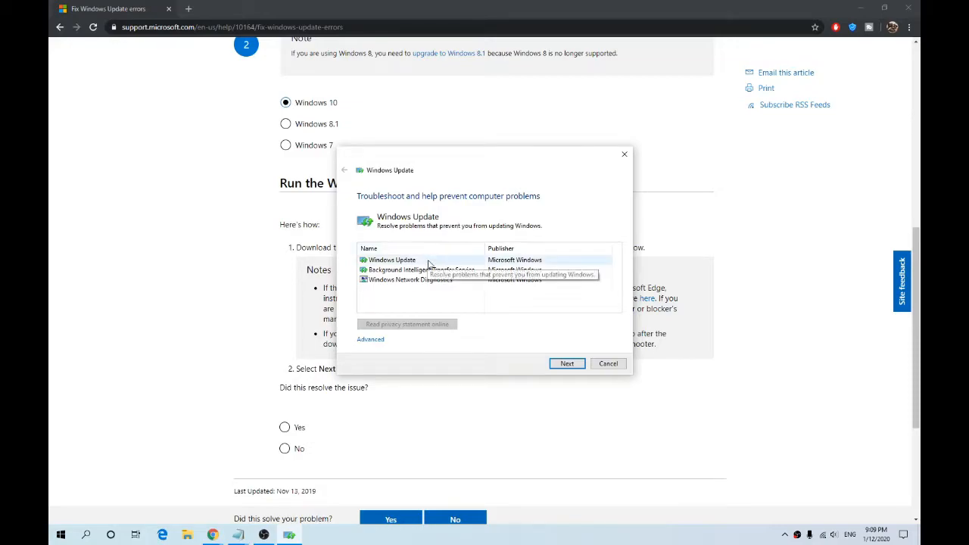
left_click(429, 263)
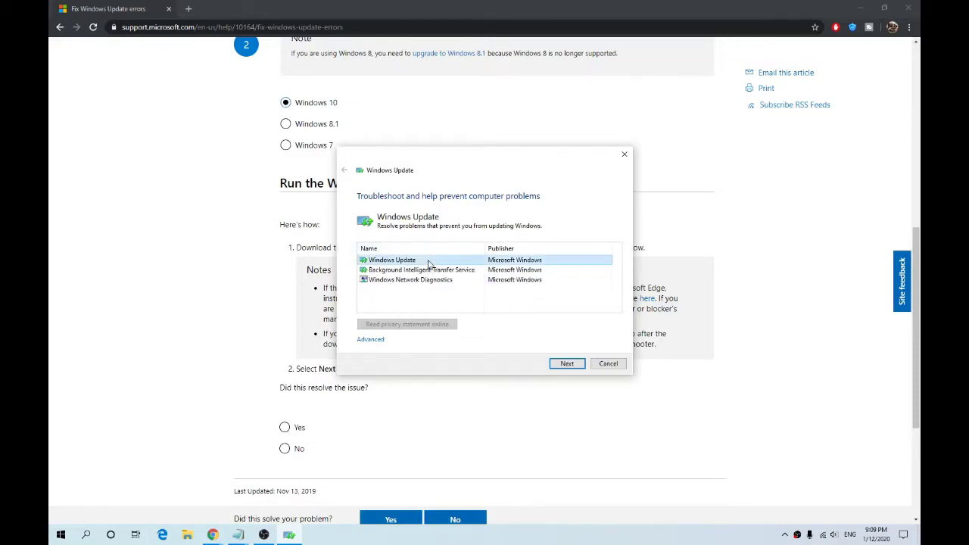
left_click(568, 364)
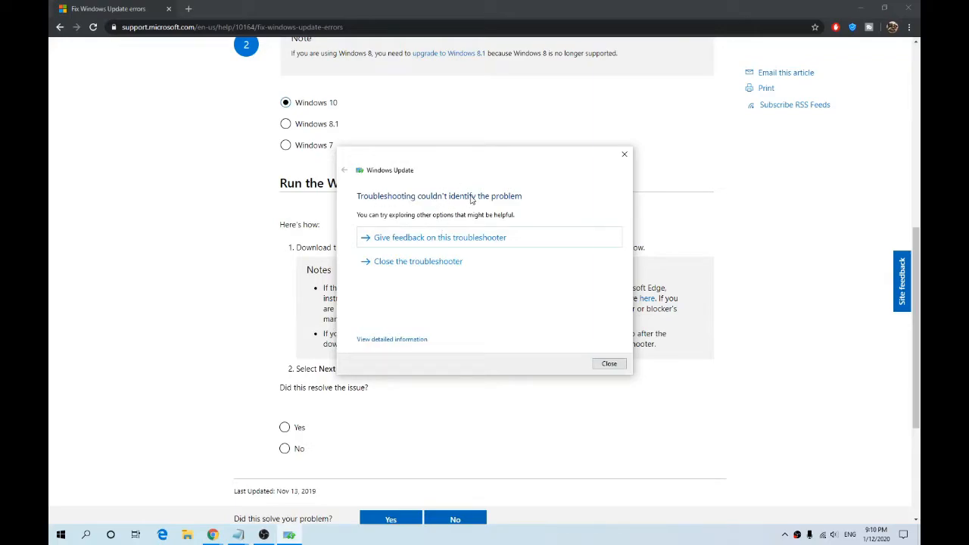
- Close the troubleshooter and copy the Update Catalog address from the repair notes
left_click(610, 364)
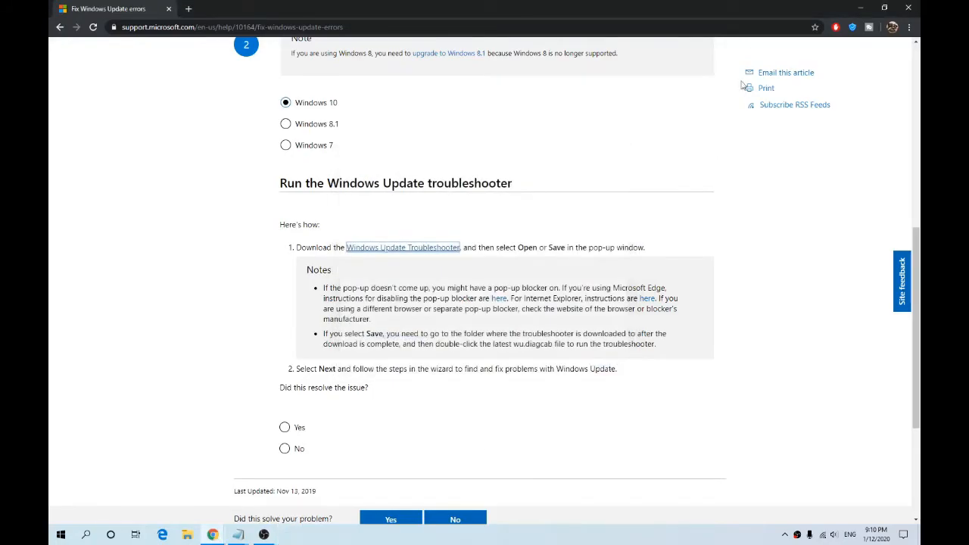
left_click(860, 8)
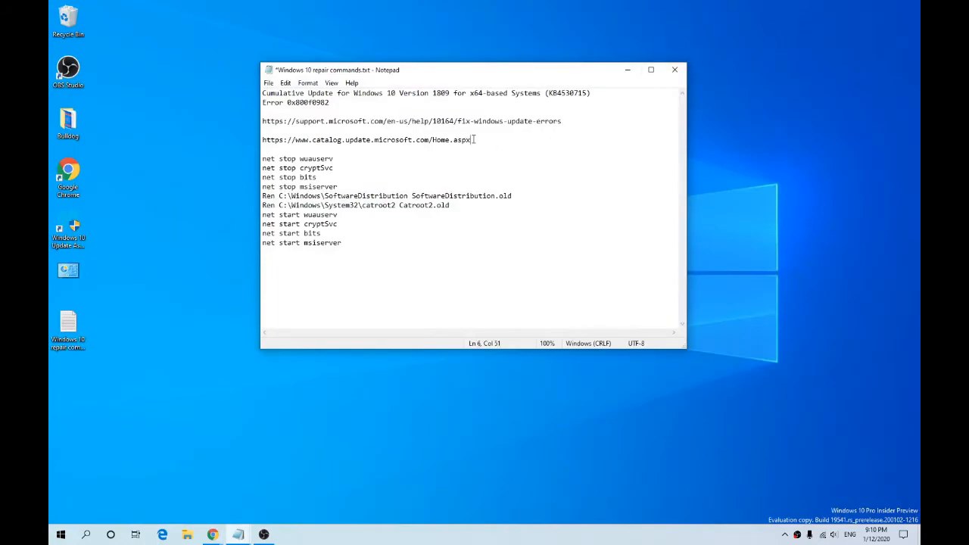
left_click_drag(474, 139, 262, 139)
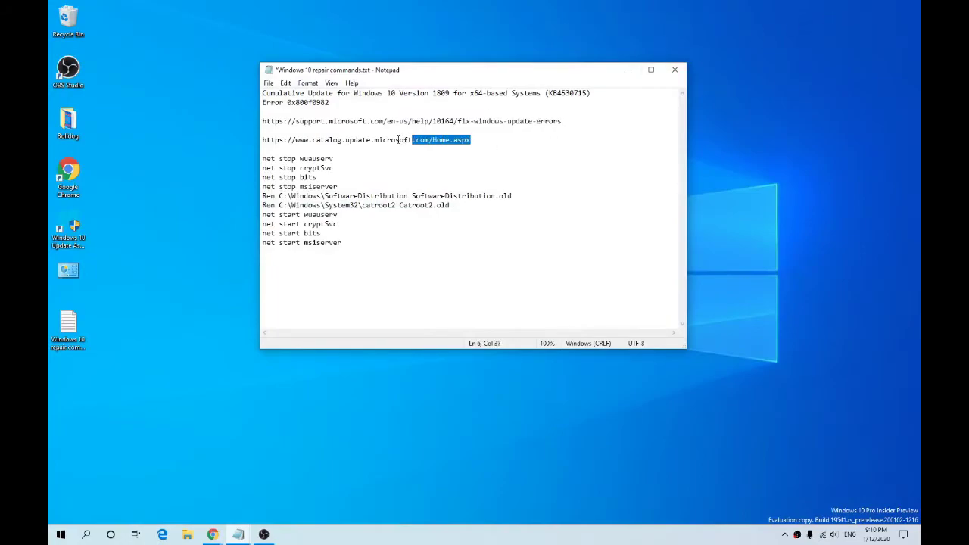
right_click(303, 140)
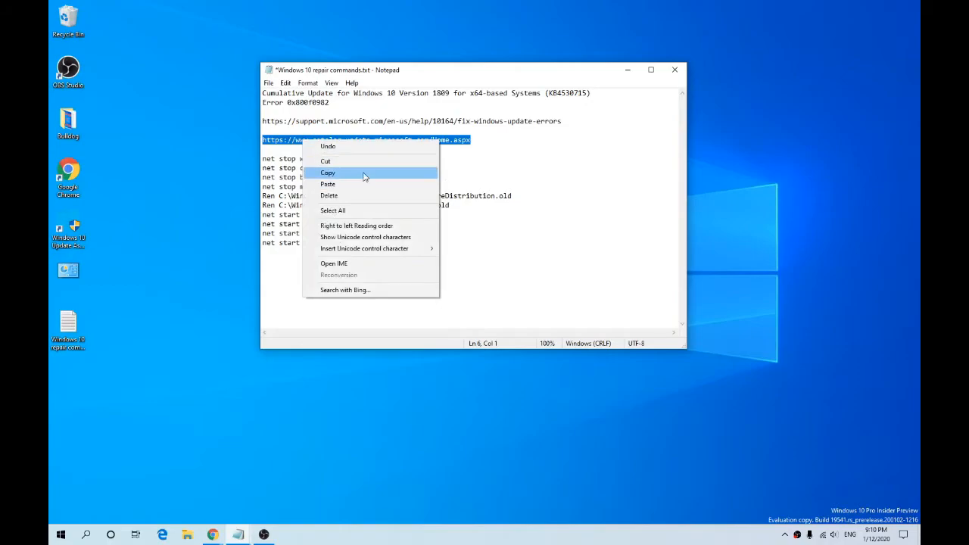
left_click(364, 176)
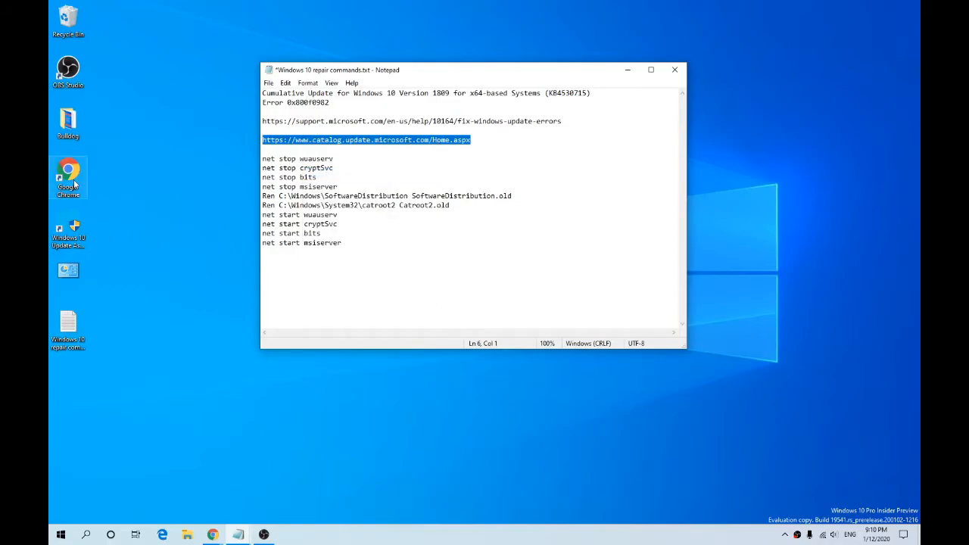
- Load the Microsoft Update Catalog page in a maximized Chrome window
double_click(68, 179)
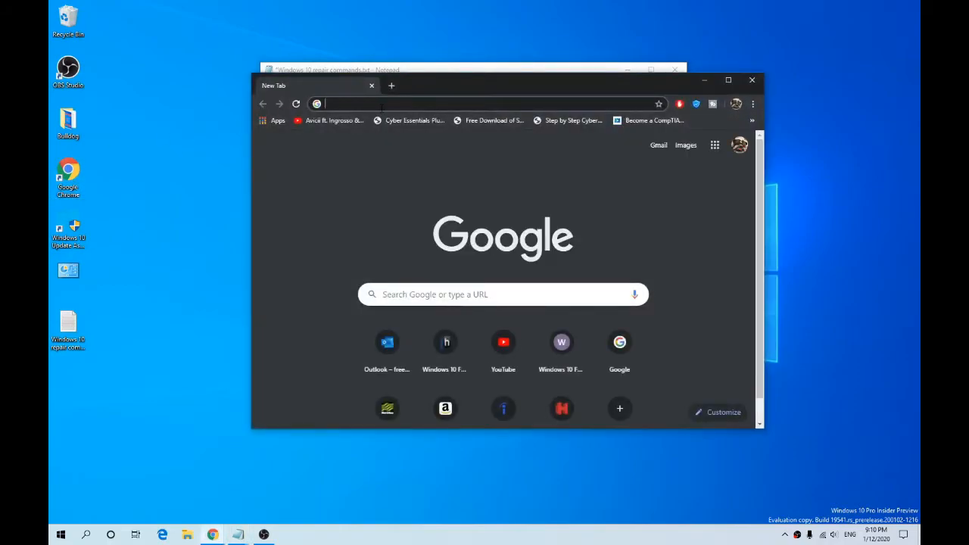
key("ctrl+v")
key("Return")
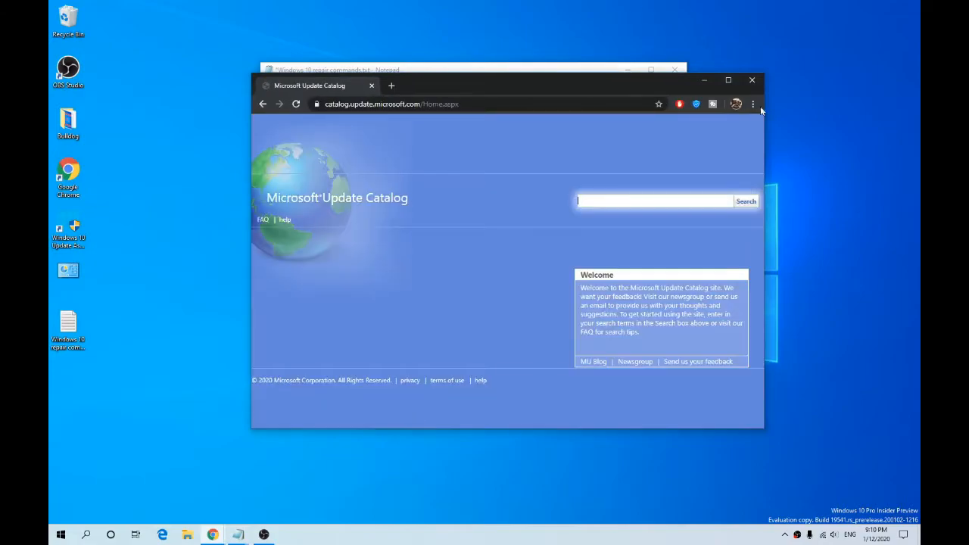
left_click(728, 80)
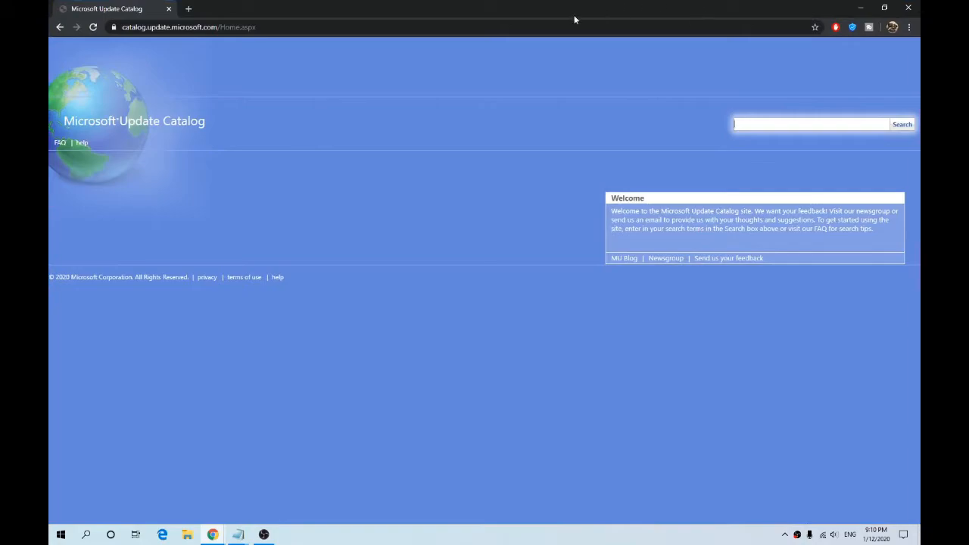
- Copy KB4530715 from the notes and paste it into the catalog search field
left_click(238, 535)
left_click(271, 494)
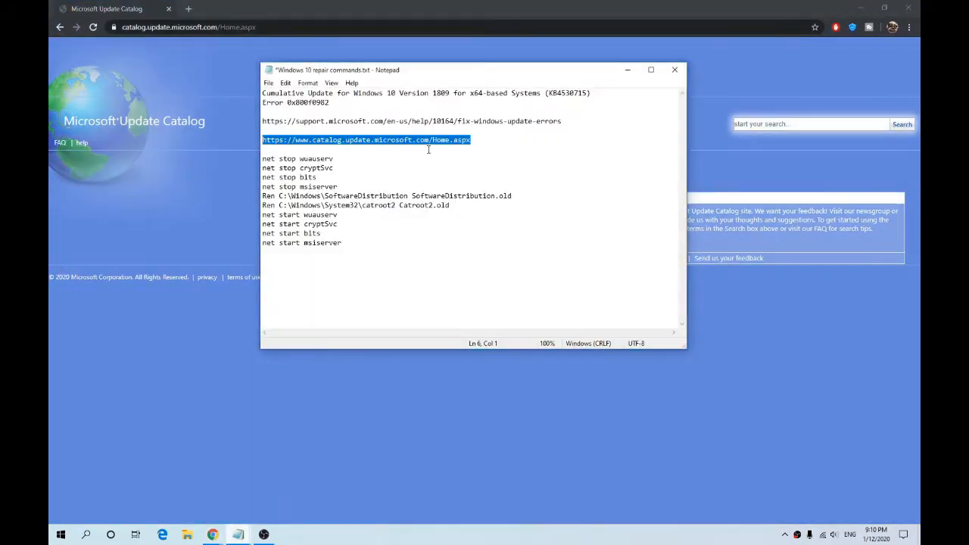
left_click_drag(548, 92, 589, 93)
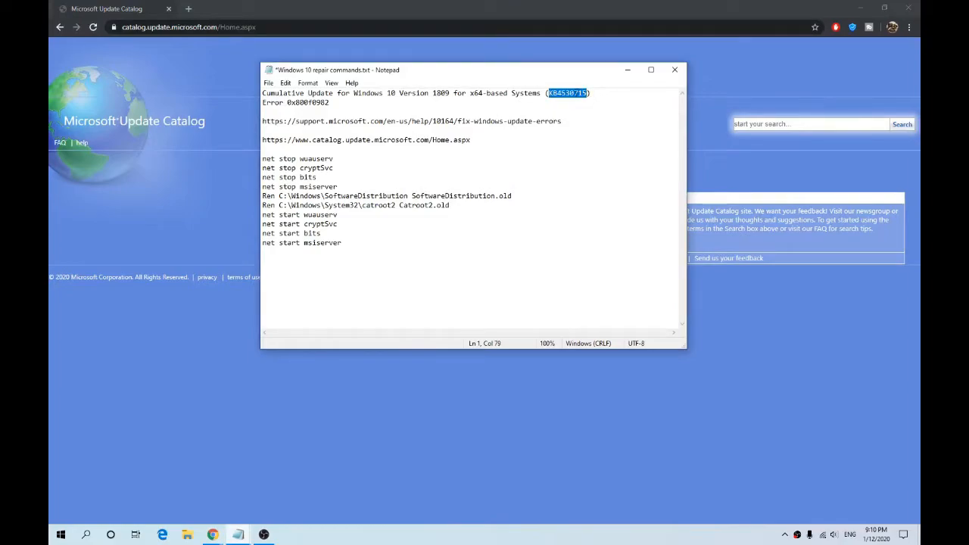
right_click(555, 92)
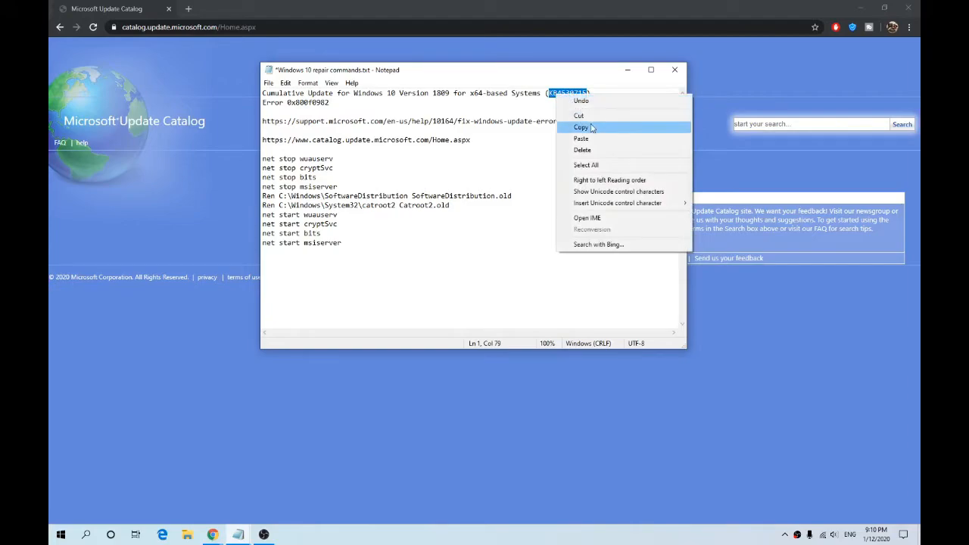
left_click(581, 121)
left_click(793, 123)
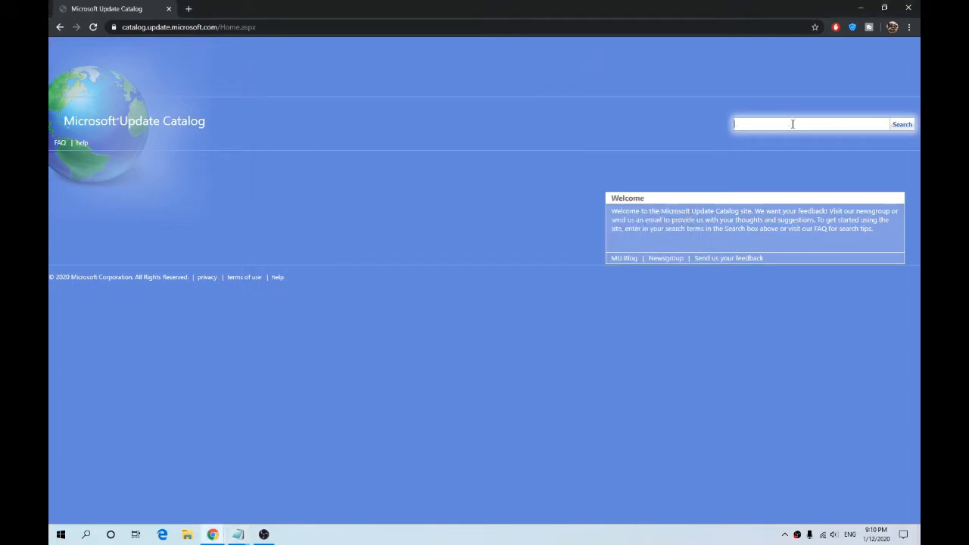
right_click(793, 124)
left_click(814, 196)
- Run the catalog search for KB4530715 to list its four cumulative updates
left_click(902, 124)
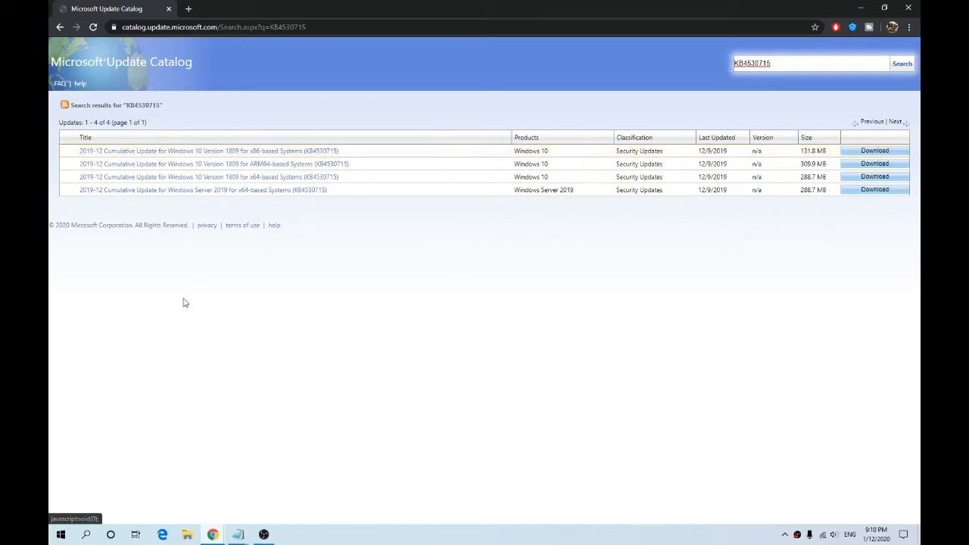
right_click(62, 535)
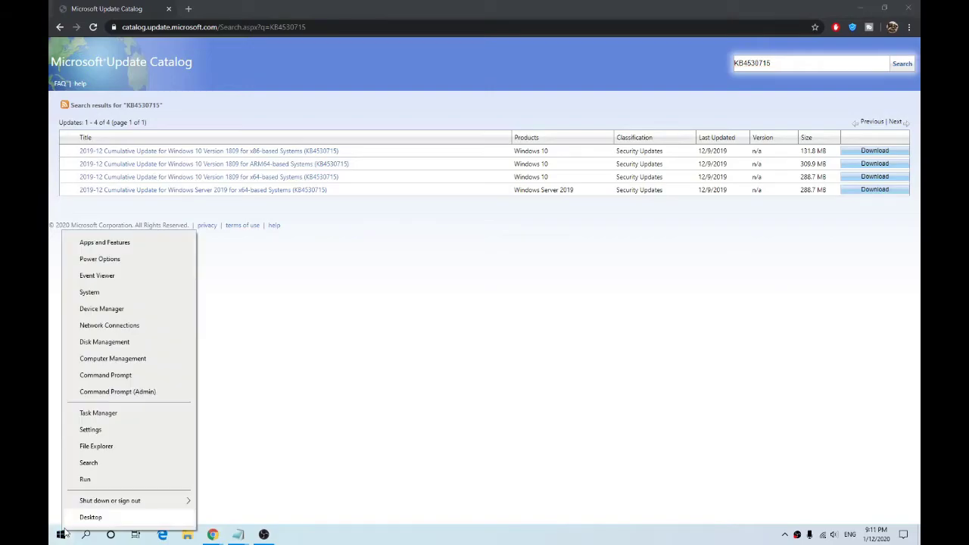
left_click(119, 294)
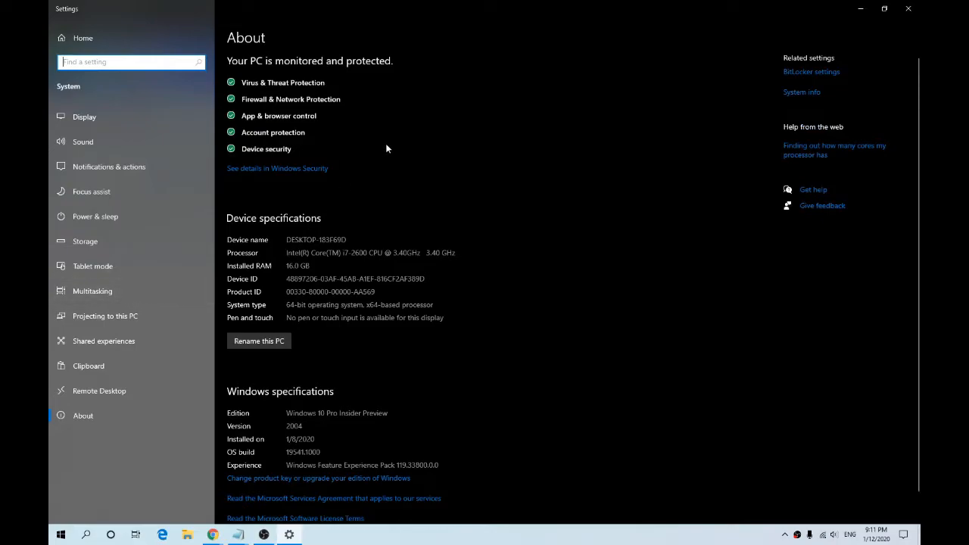
scroll(386, 143, "down", 1)
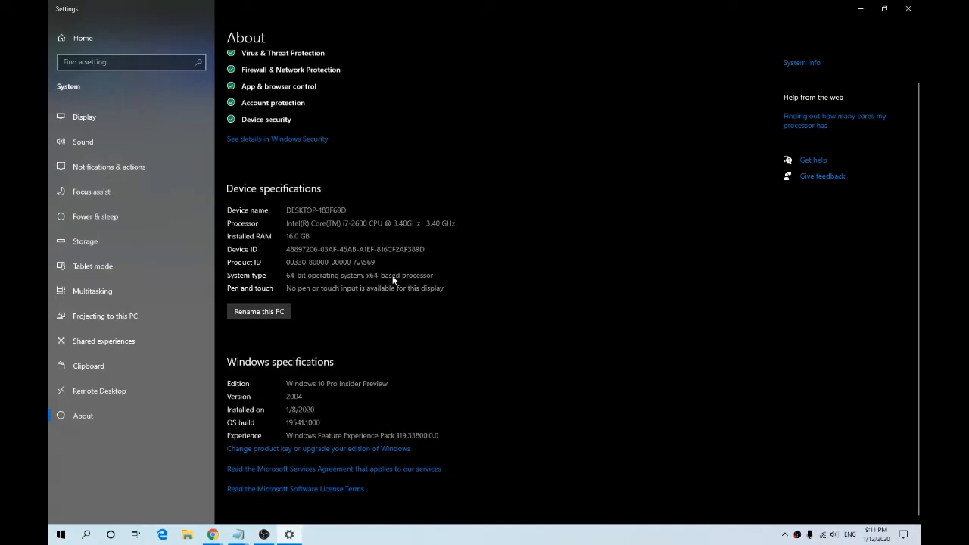
left_click(909, 8)
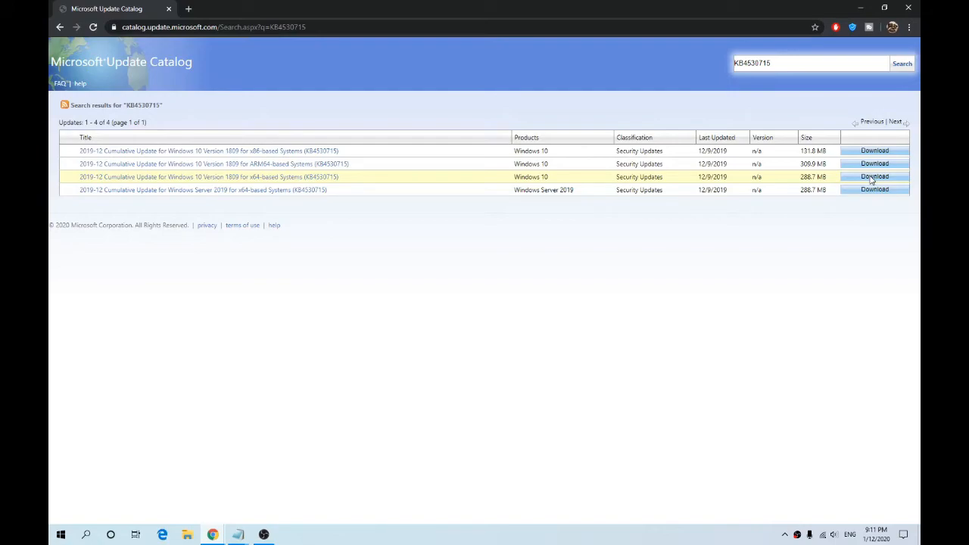
- Close Chrome and launch Command Prompt as administrator from Start's cmd search
left_click(912, 7)
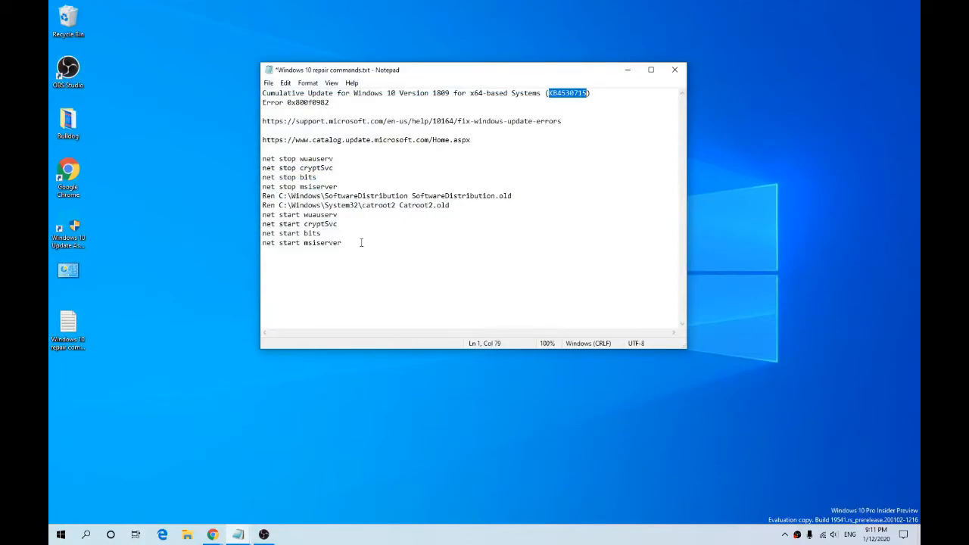
left_click(60, 534)
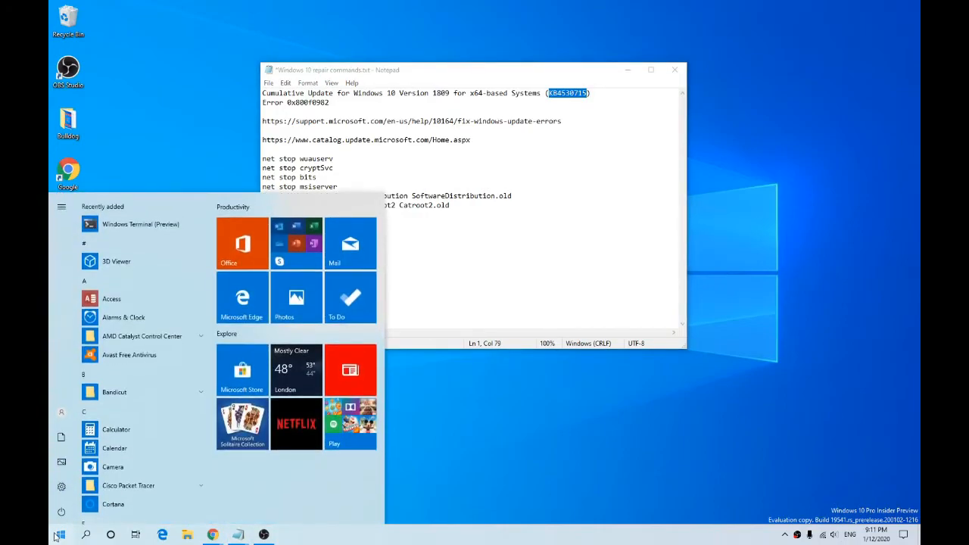
type("cmd")
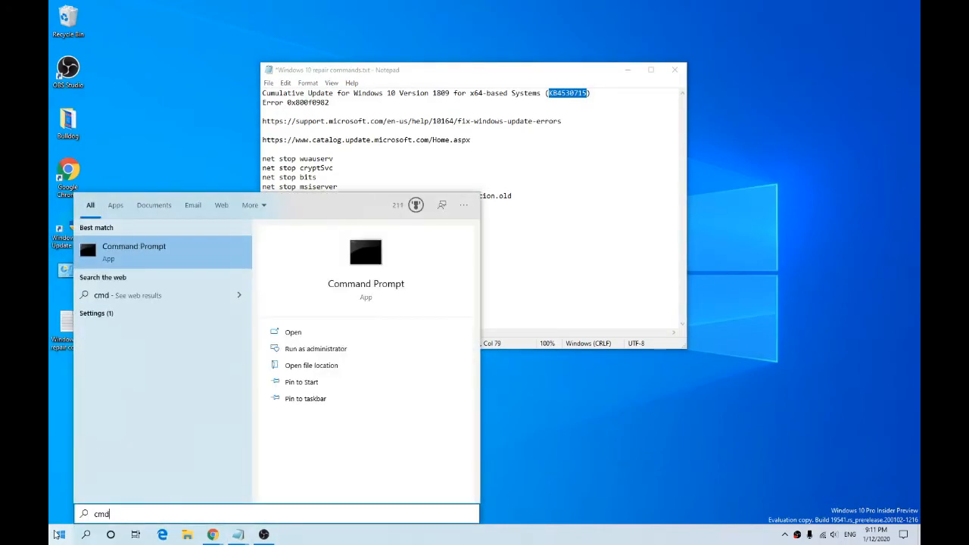
right_click(137, 254)
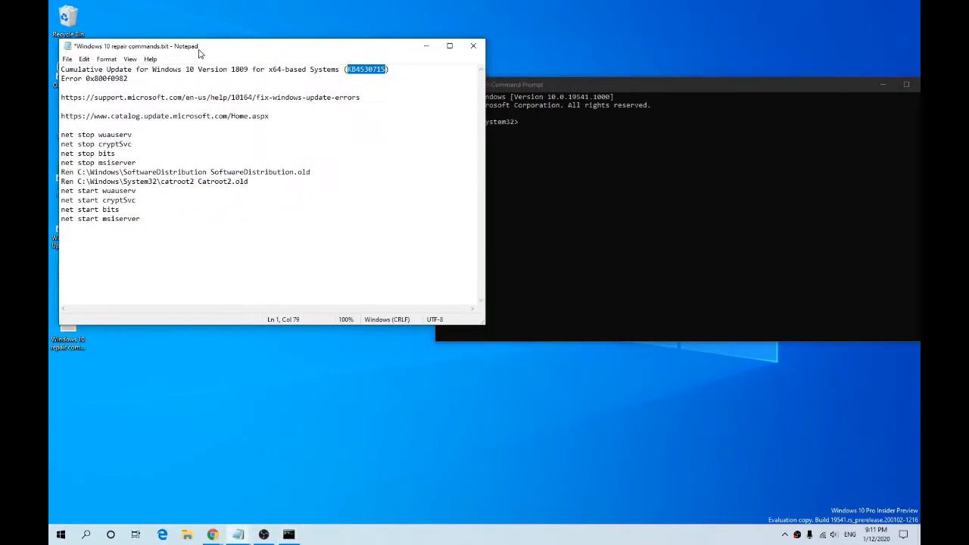
- Place Command Prompt beside the notes and paste all ten repair commands to stop and restart the update services
left_click(598, 151)
left_click_drag(575, 83, 634, 71)
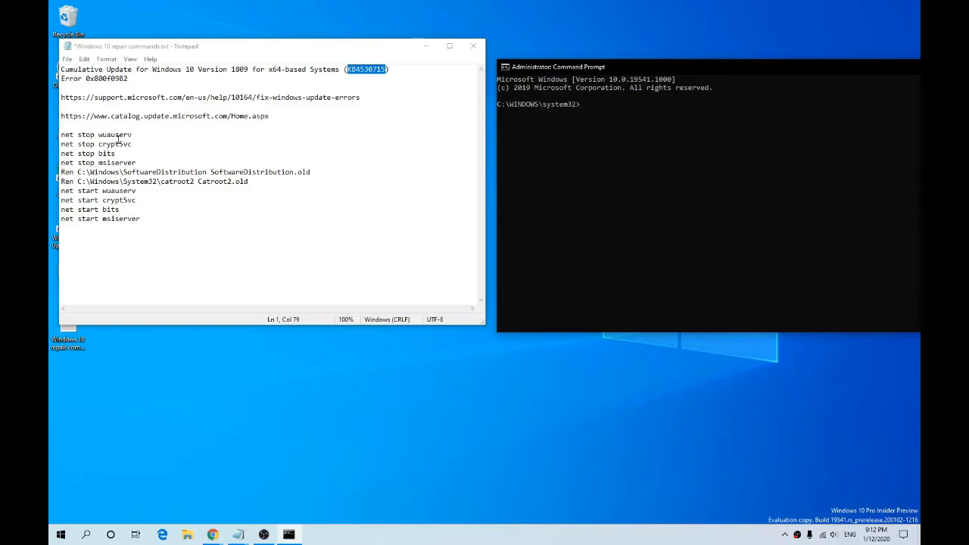
left_click_drag(138, 134, 48, 134)
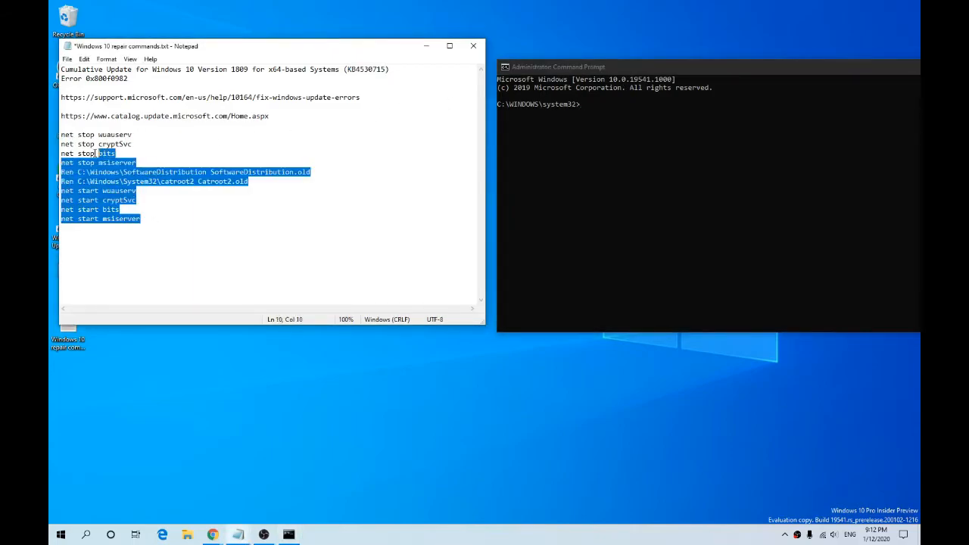
left_click_drag(141, 220, 59, 134)
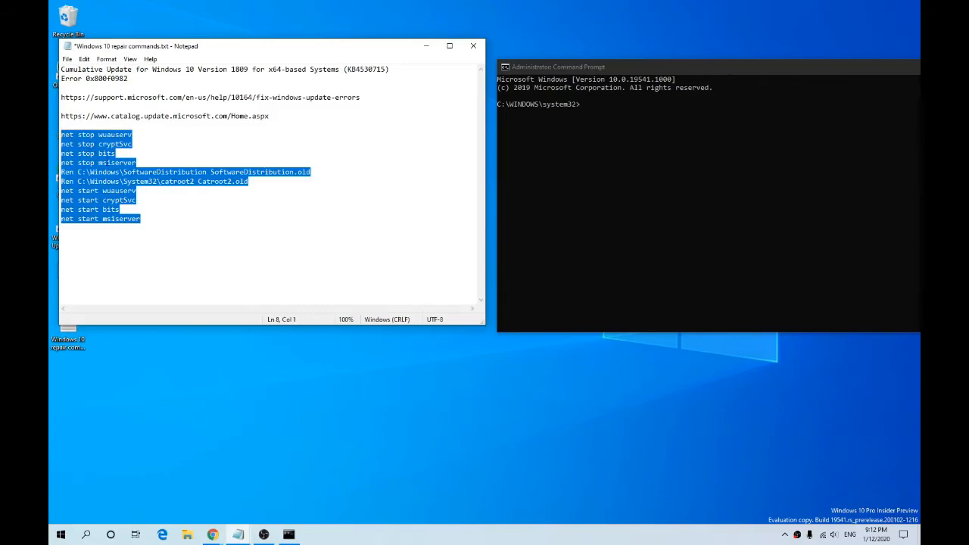
left_click(583, 153)
key("ctrl+v")
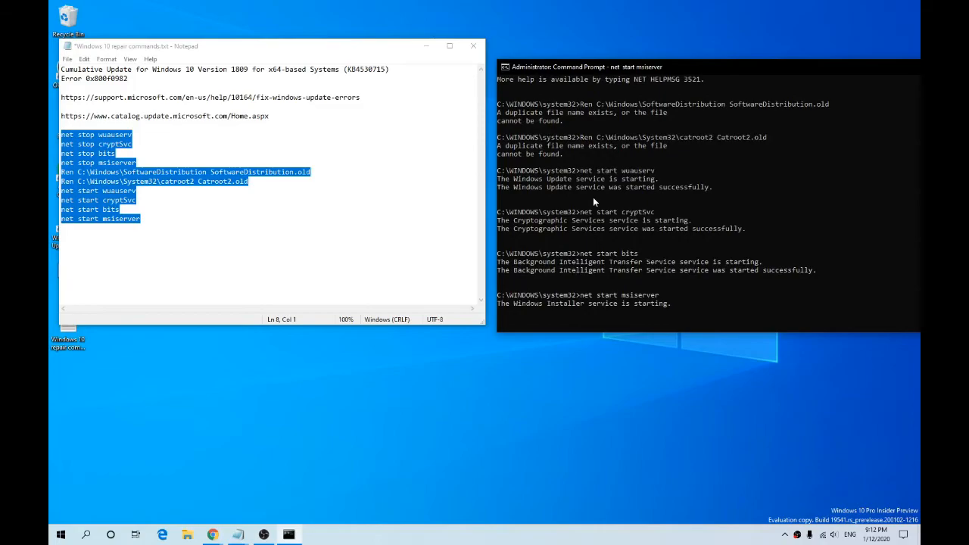
left_click(144, 156)
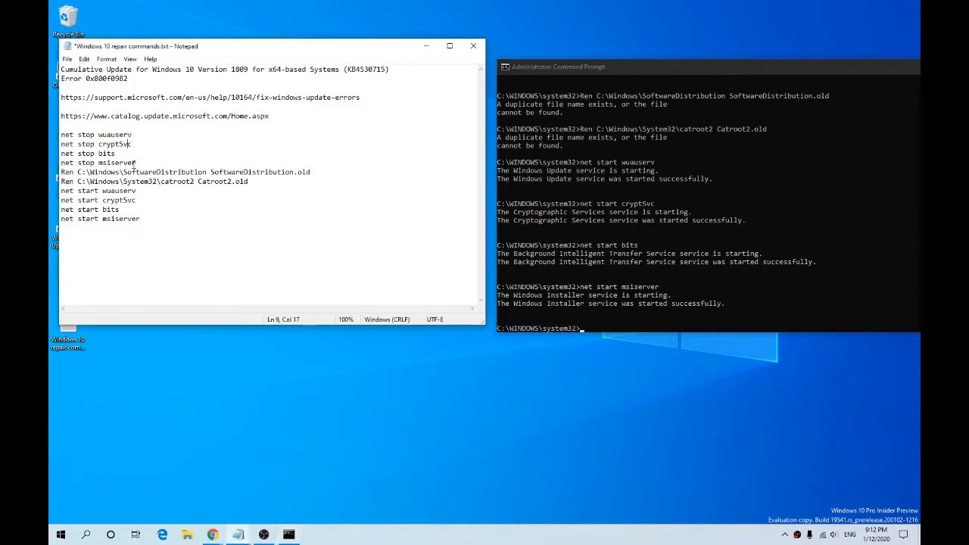
left_click_drag(136, 164, 69, 135)
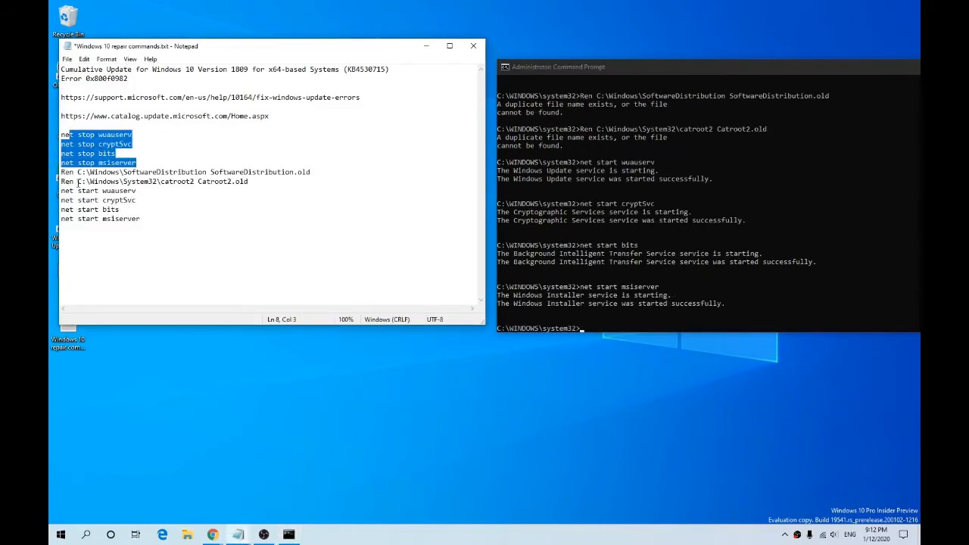
left_click_drag(62, 173, 322, 172)
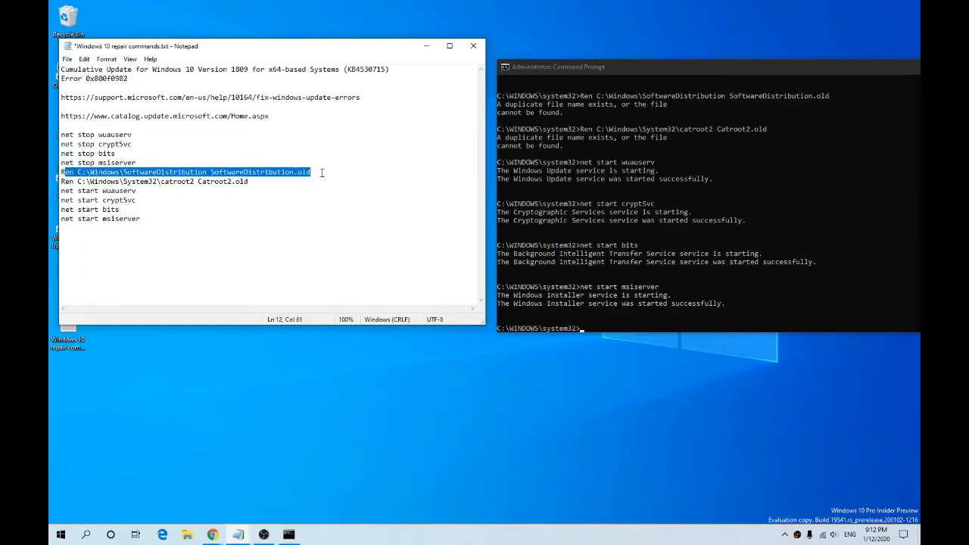
left_click_drag(248, 182, 81, 172)
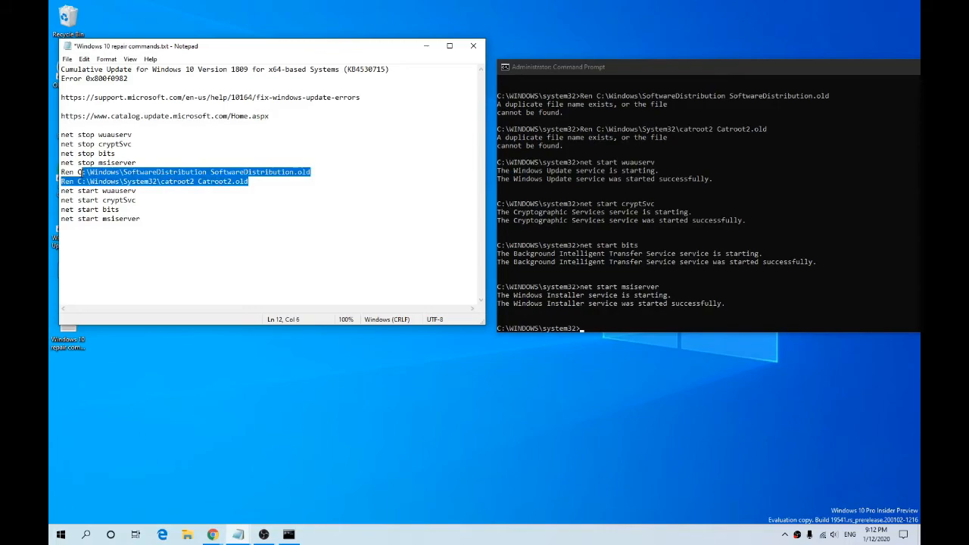
left_click(144, 225)
left_click_drag(141, 219, 68, 190)
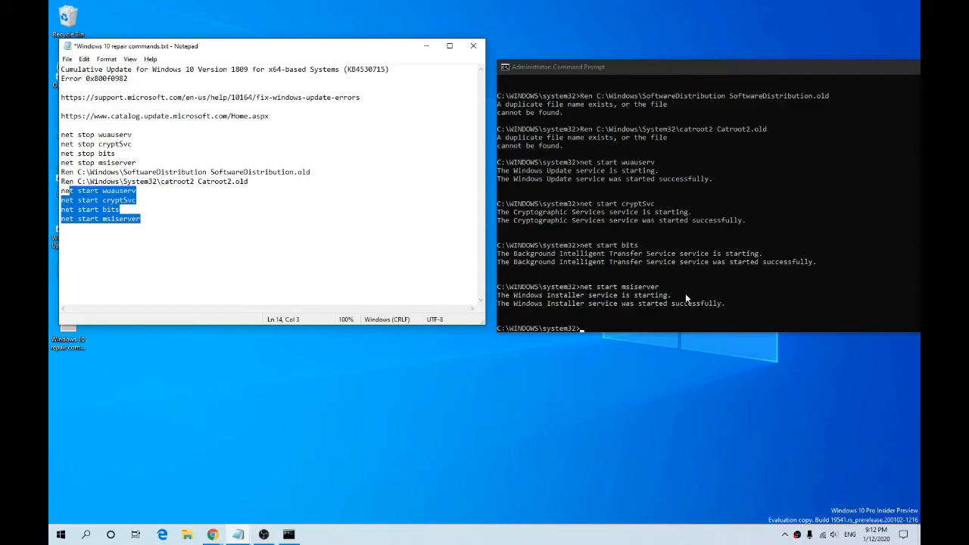
left_click(714, 288)
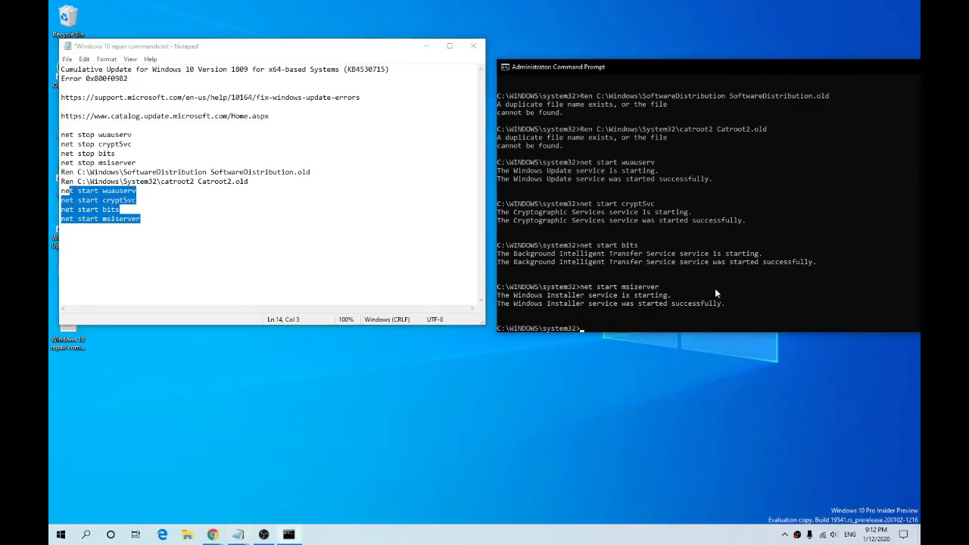
left_click(699, 237)
left_click(686, 187)
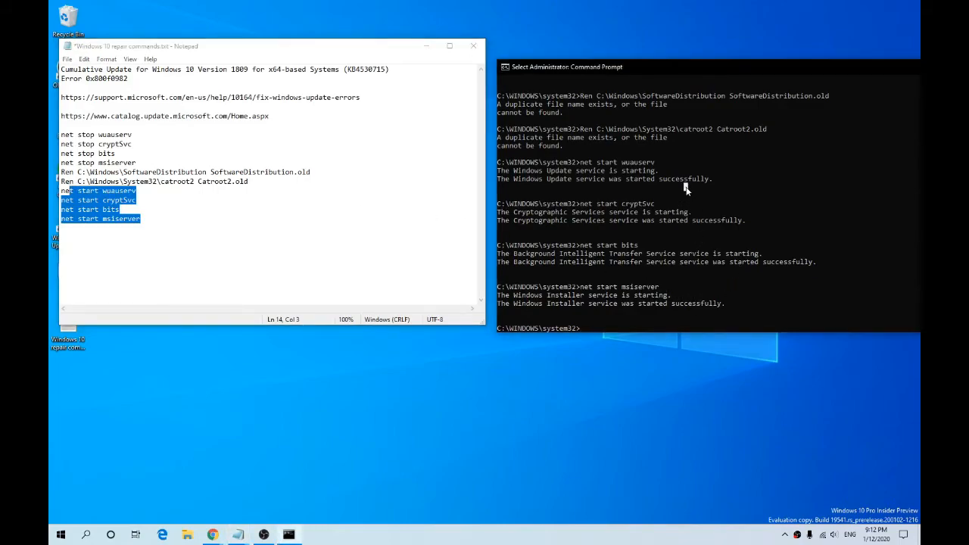